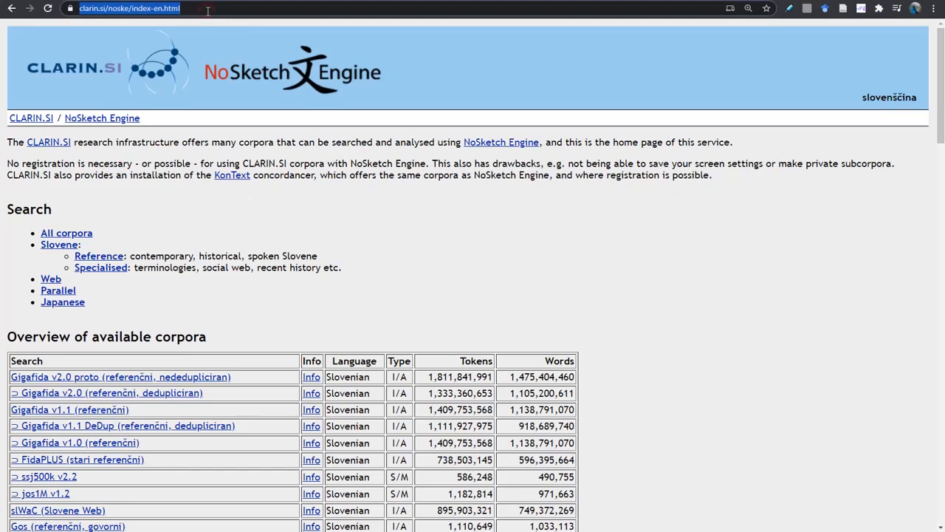
# Open the siParl 2.0 (parlament 1990-2018) corpus and show its corpus information with subcorpora statistics.
pyautogui.scroll(-10, 191, 89)
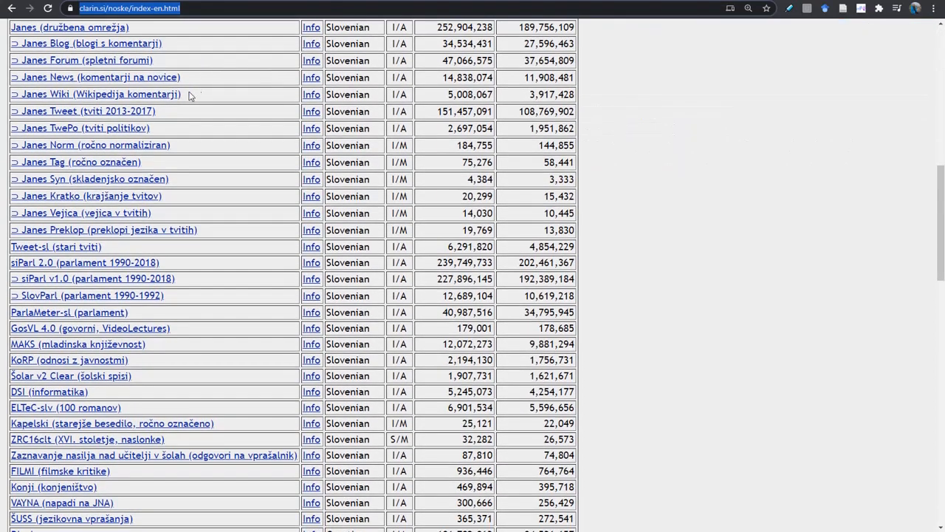
pyautogui.click(112, 262)
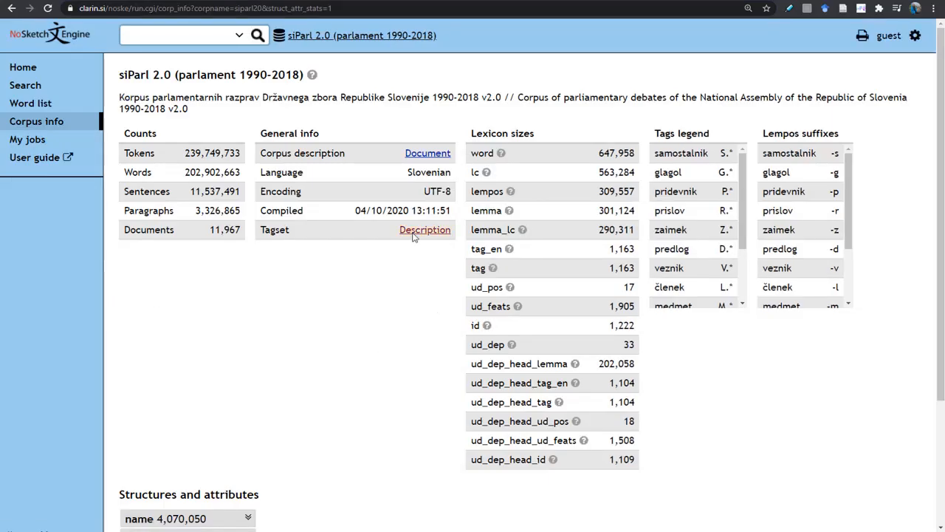
pyautogui.click(42, 124)
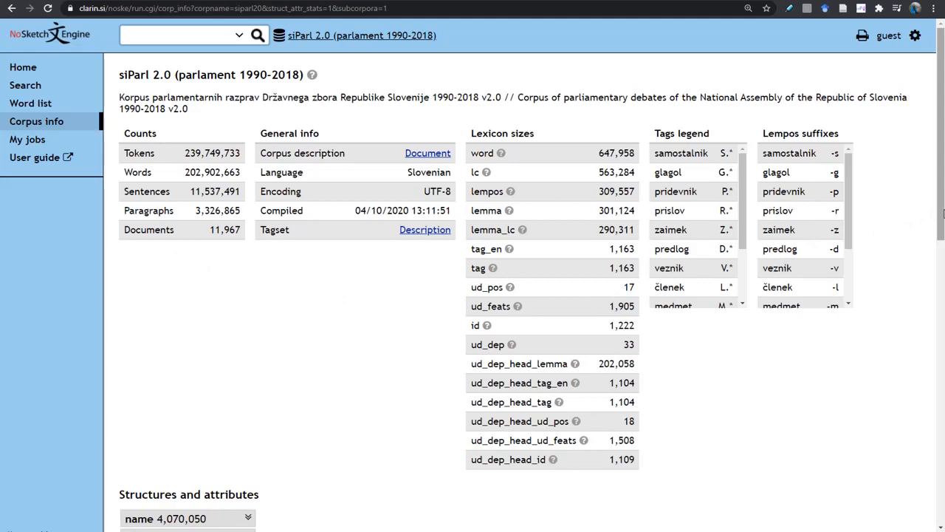
pyautogui.moveTo(942, 215); pyautogui.dragTo(905, 216)
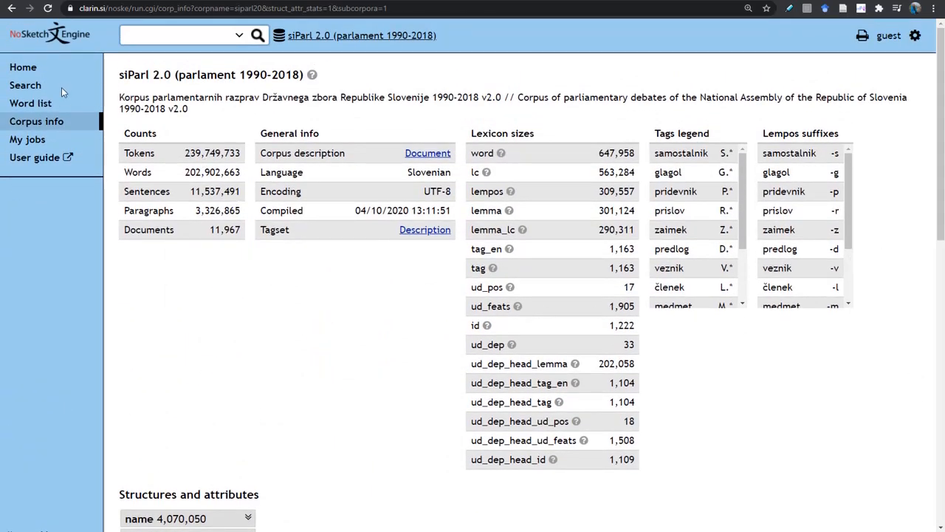
# Start a new subcorpus named FTerm1 and limit it to the legislative period Term 1 (1992-12-23 - 1996-11-27).
pyautogui.click(29, 86)
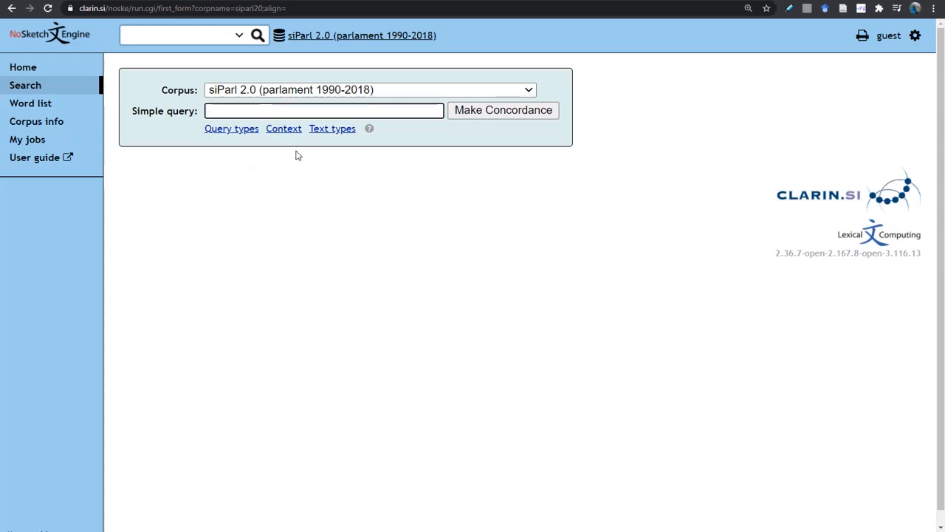
pyautogui.click(320, 132)
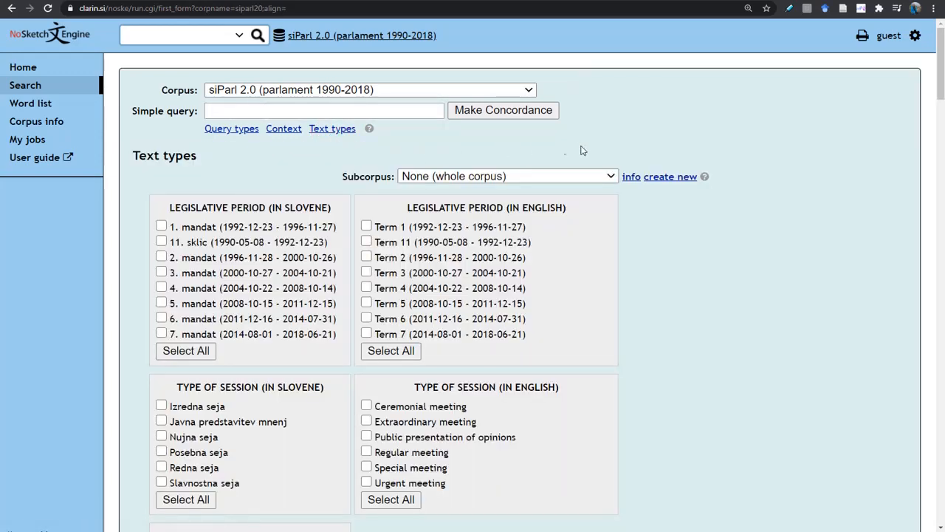
pyautogui.click(670, 177)
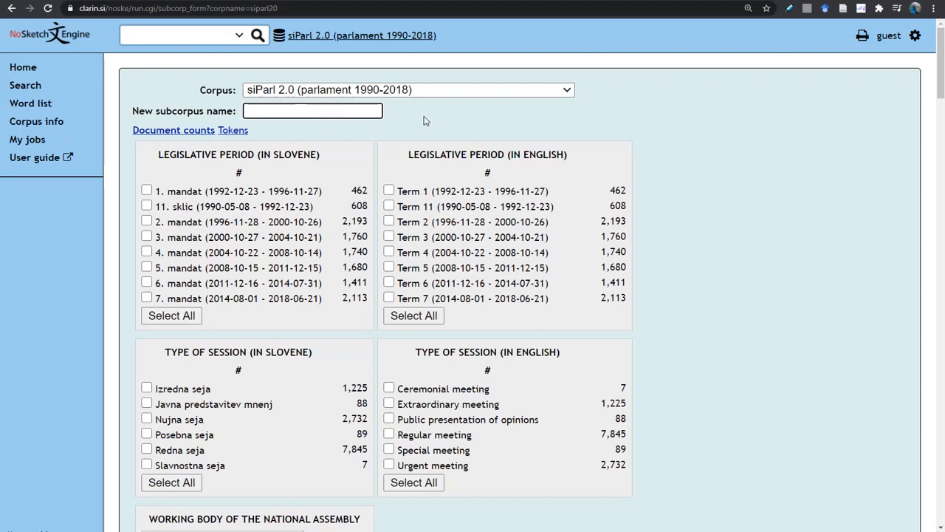
pyautogui.write('FTerm1')
pyautogui.click(390, 192)
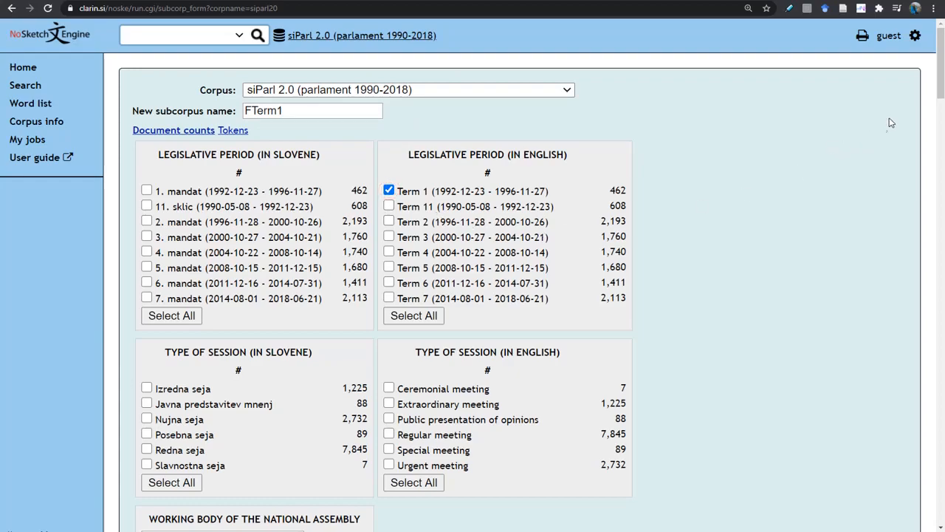
# Restrict the FTerm1 subcorpus to speeches with gender F and create it.
pyautogui.moveTo(940, 92); pyautogui.dragTo(935, 351)
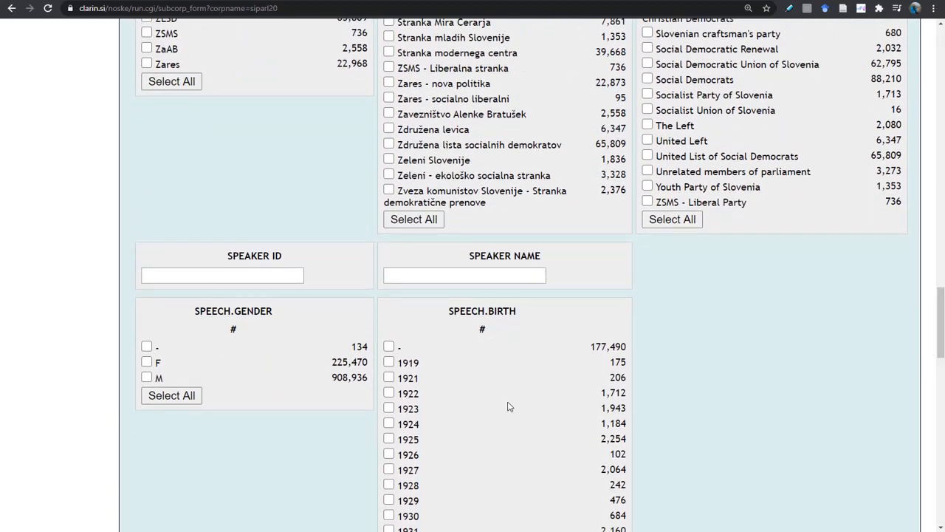
pyautogui.click(147, 362)
pyautogui.moveTo(939, 346); pyautogui.dragTo(934, 517)
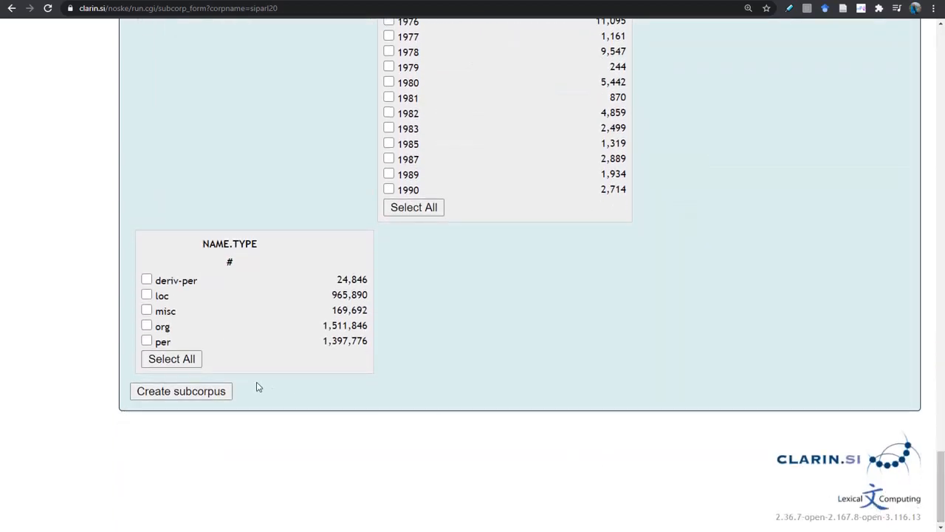
pyautogui.click(224, 392)
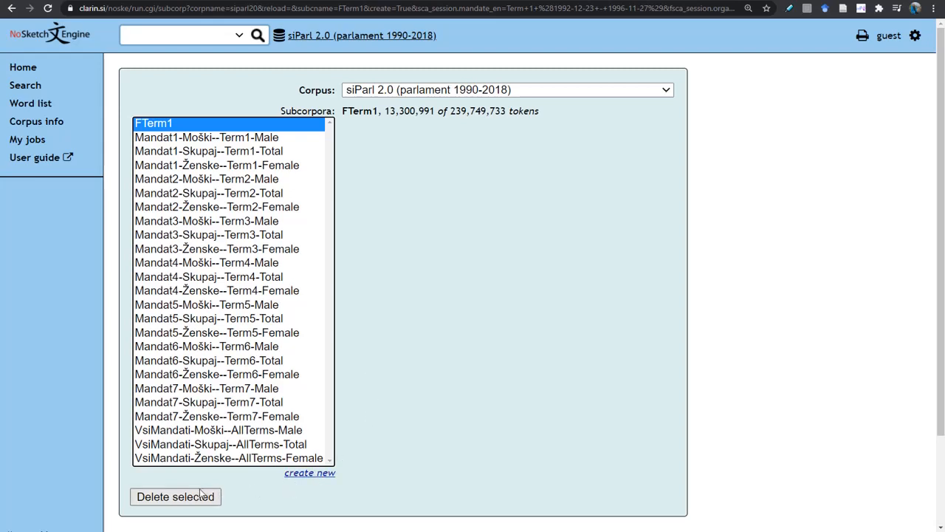
# Delete the FTerm1 subcorpus from the corpus's list of subcorpora.
pyautogui.click(174, 499)
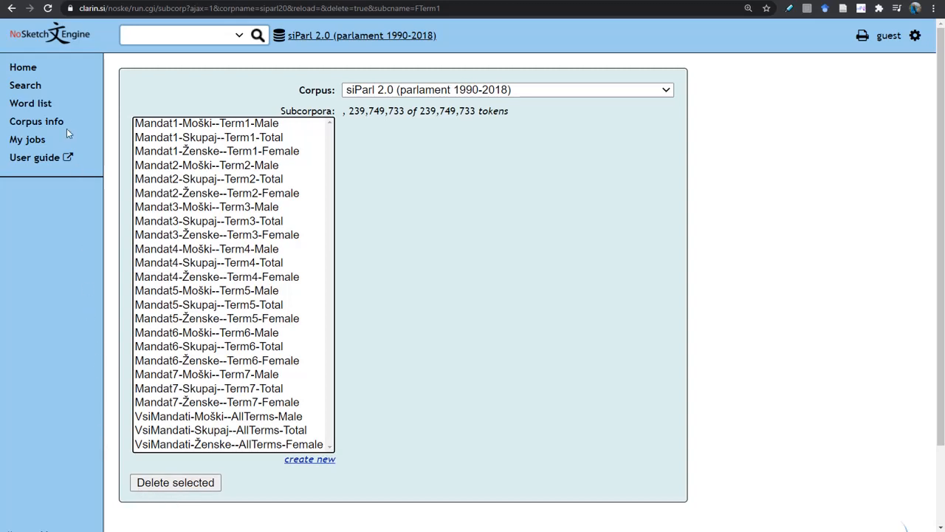
# Make a concordance with the CQL query <speech gender="F" & role_en="MP" & type_en="Regular speaker"/> within <session mandate_en="Term 1 .*" & organ="Državni zbor Republike Slovenije"/>.
pyautogui.click(28, 84)
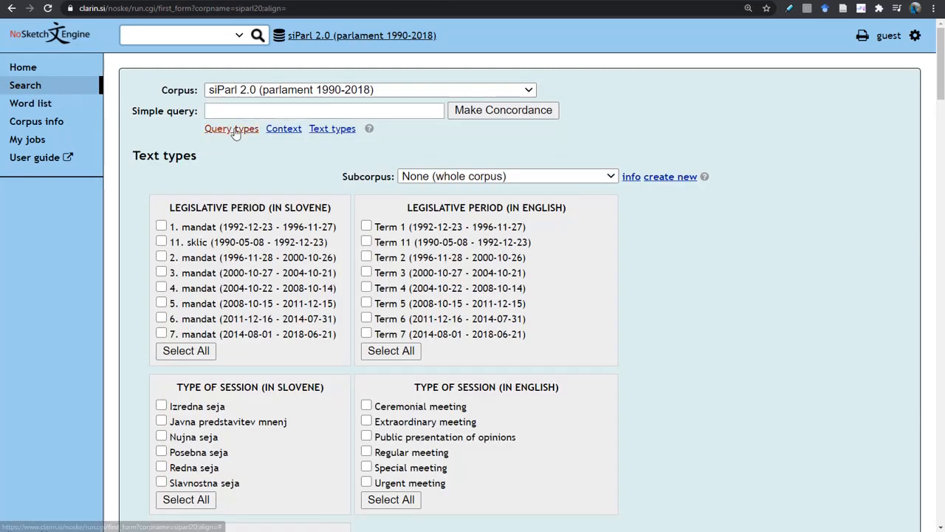
pyautogui.click(232, 129)
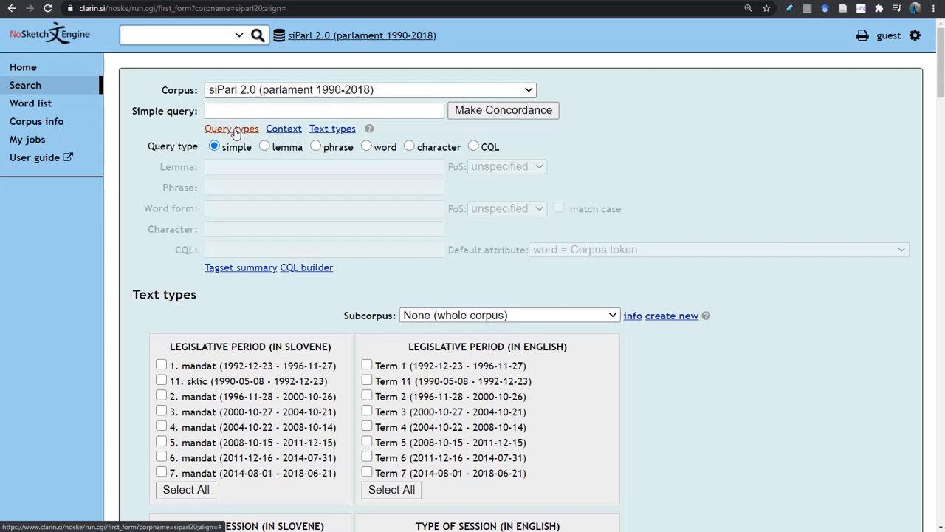
pyautogui.click(325, 248)
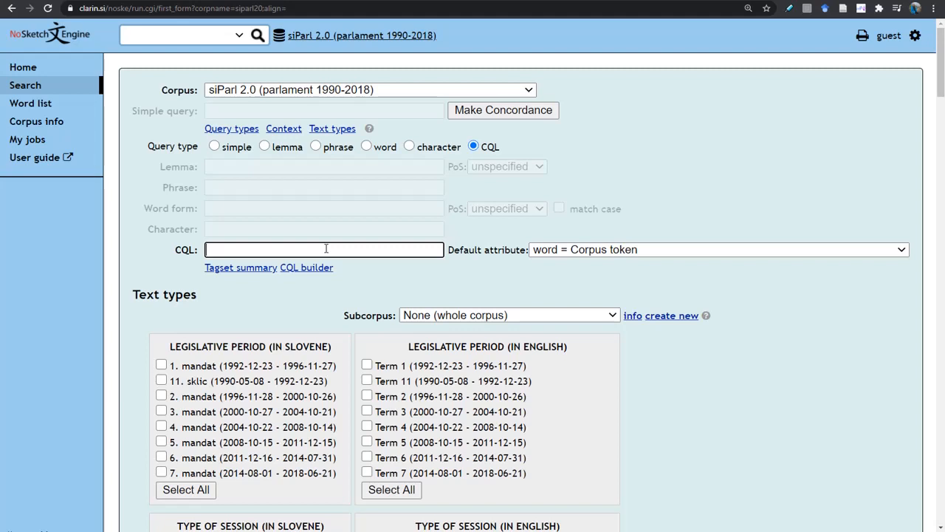
pyautogui.hotkey('ctrl', 'v')
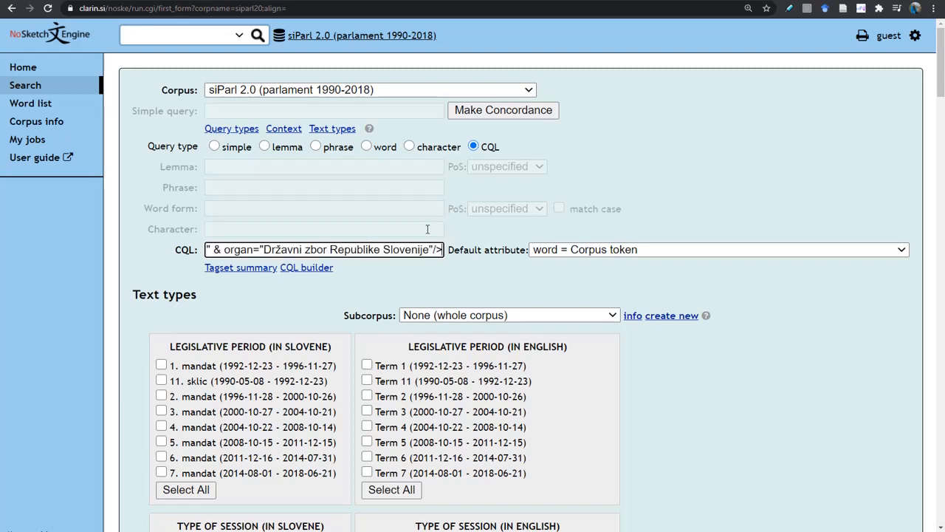
pyautogui.click(488, 117)
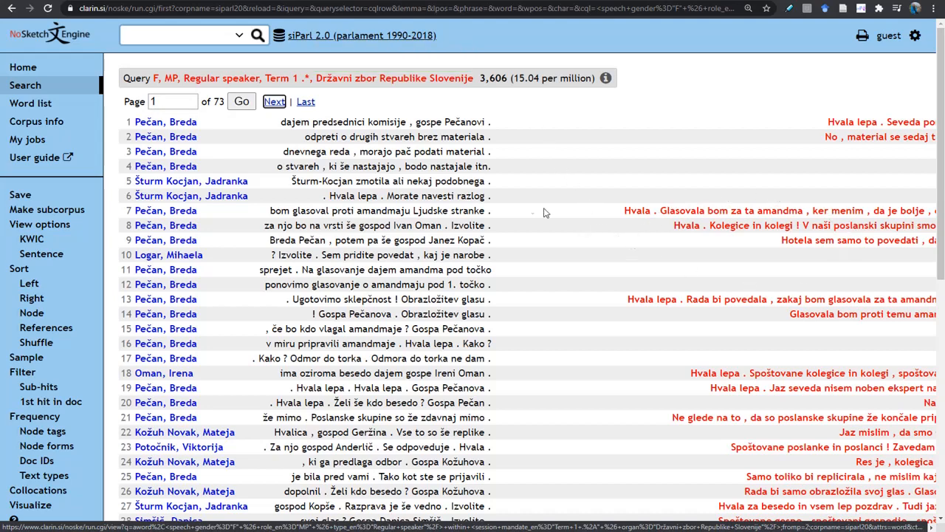
# Examine the expanded context of the eighth concordance hit and its speaker and session metadata.
pyautogui.click(723, 227)
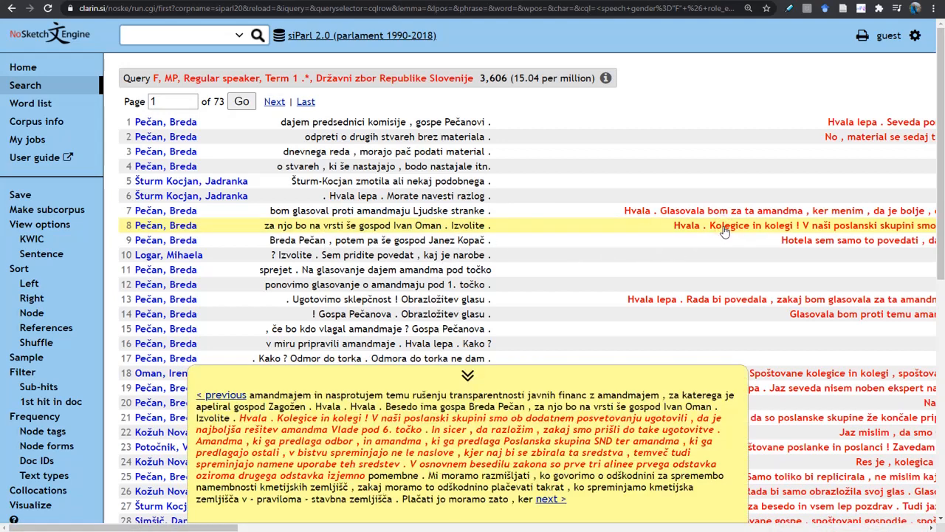
pyautogui.click(159, 228)
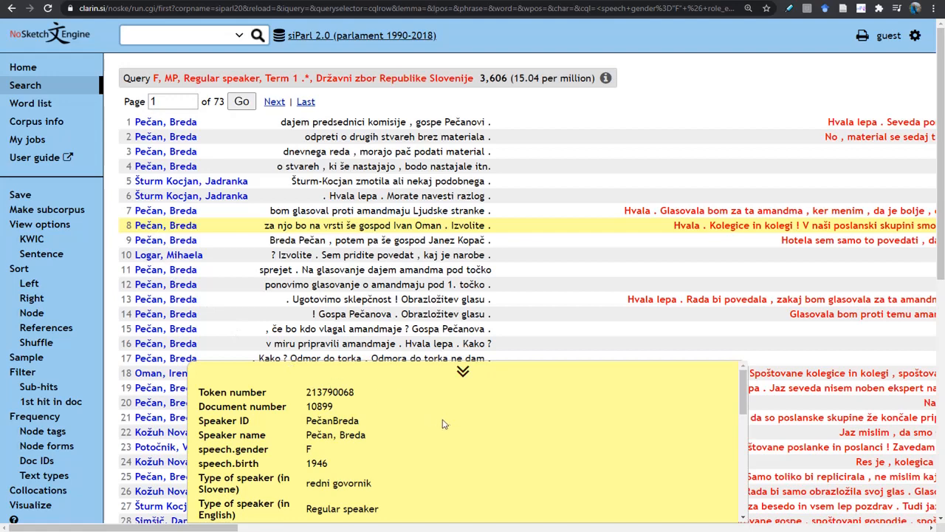
pyautogui.scroll(-5, 446, 425)
pyautogui.scroll(-1, 454, 433)
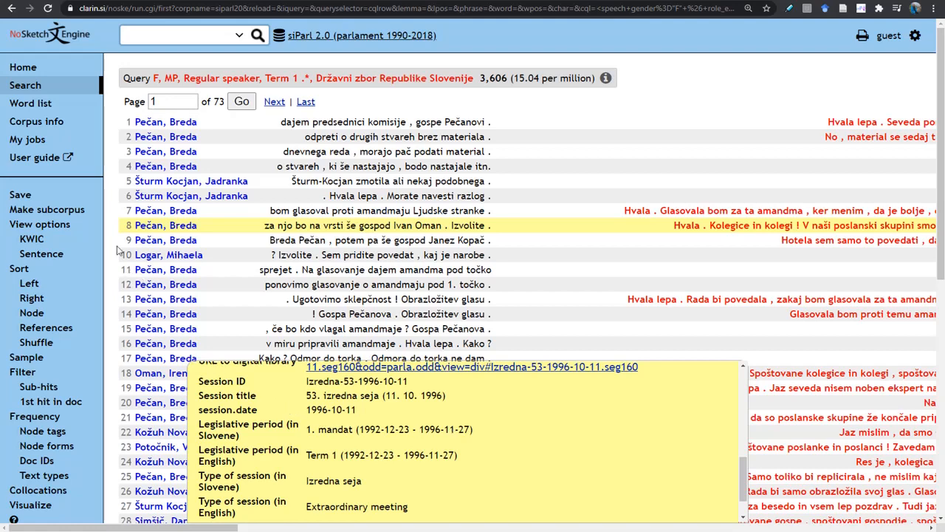
# Save the concordance as a subcorpus named FMPsTerm1 made of speech structures.
pyautogui.click(72, 210)
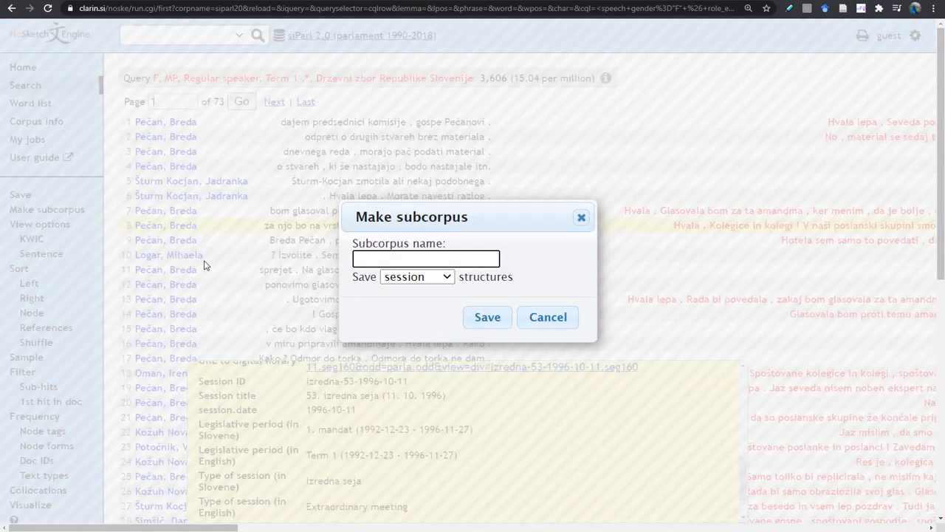
pyautogui.click(372, 262)
pyautogui.write('FMPsTerm1')
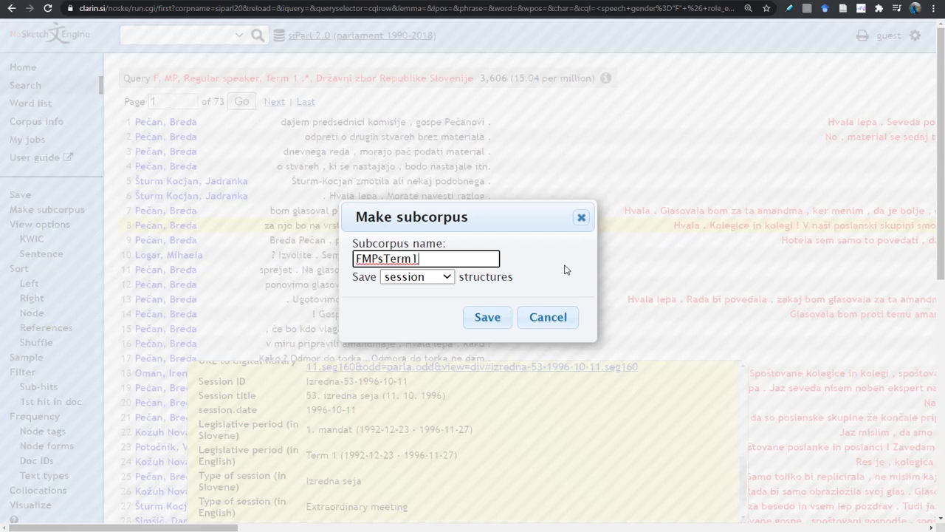
pyautogui.click(436, 278)
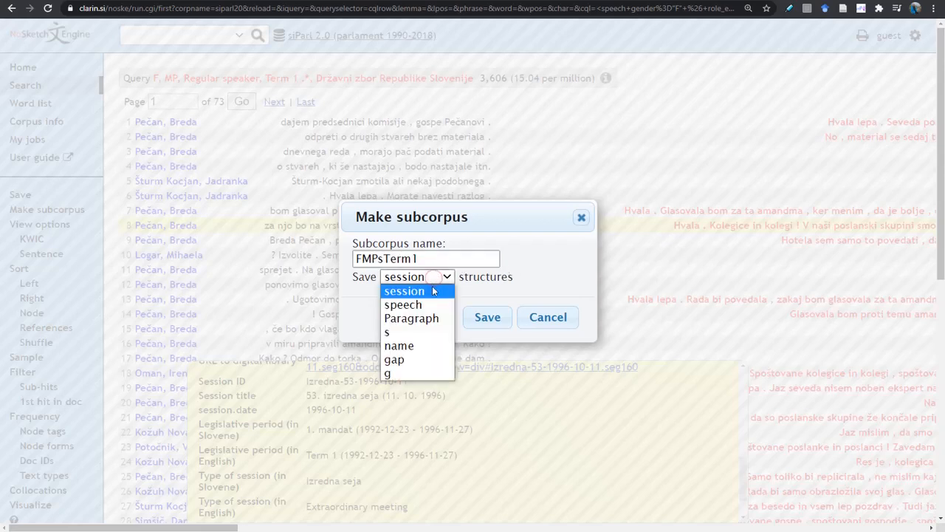
pyautogui.click(433, 304)
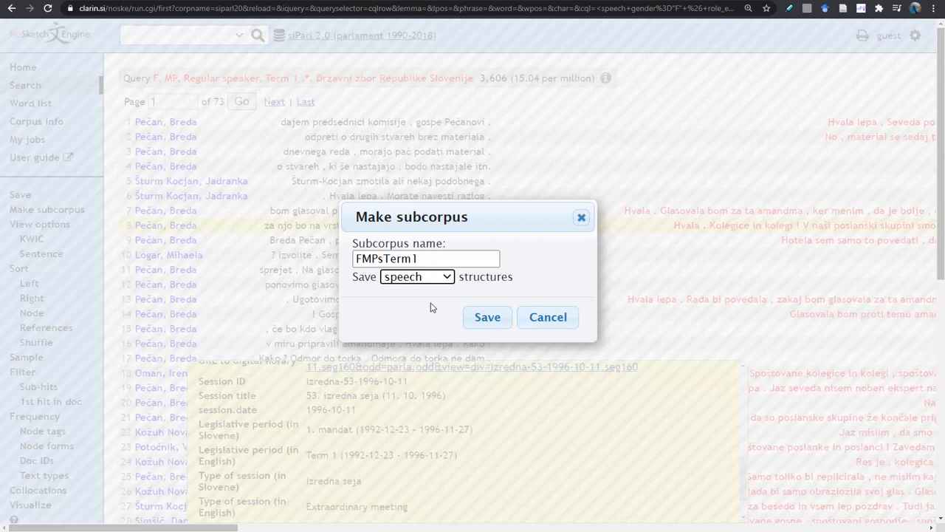
pyautogui.click(478, 320)
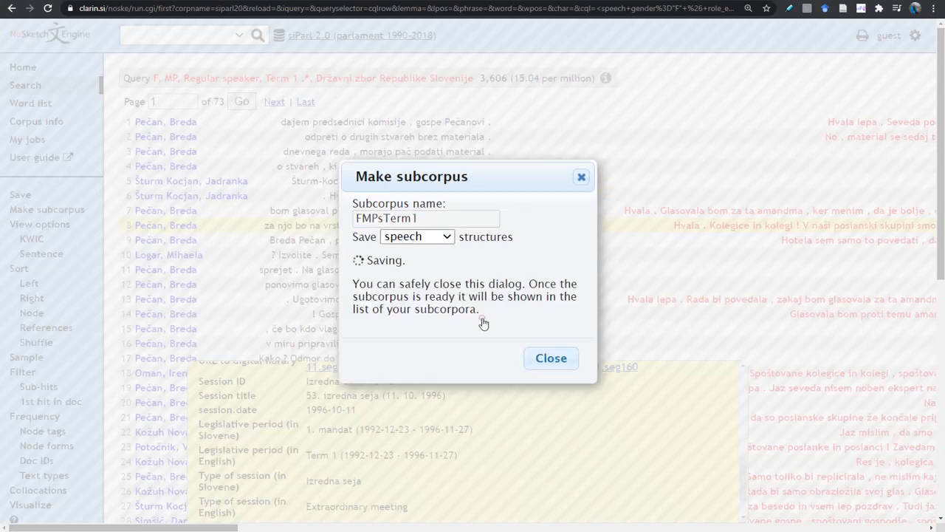
pyautogui.doubleClick(381, 252)
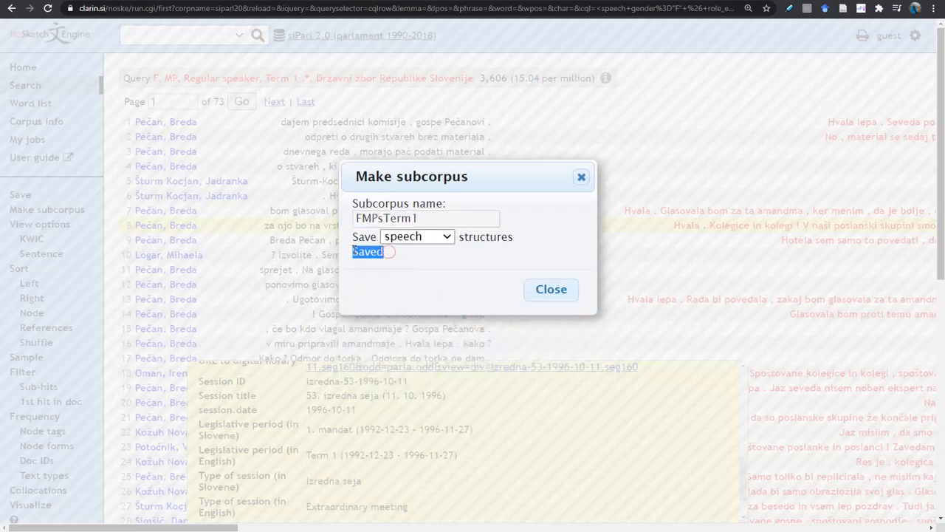
pyautogui.click(551, 289)
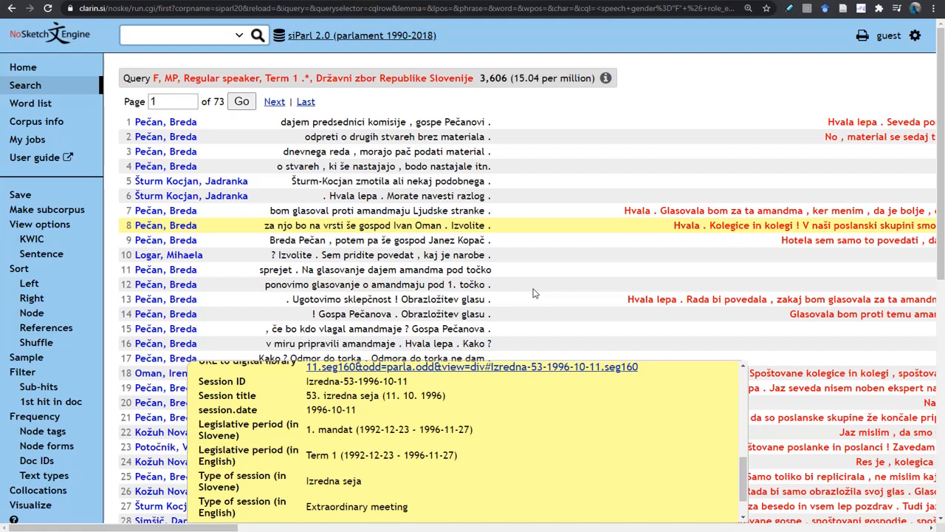
# Check the FMPsTerm1 entry in the subcorpora statistics of the corpus information.
pyautogui.click(57, 121)
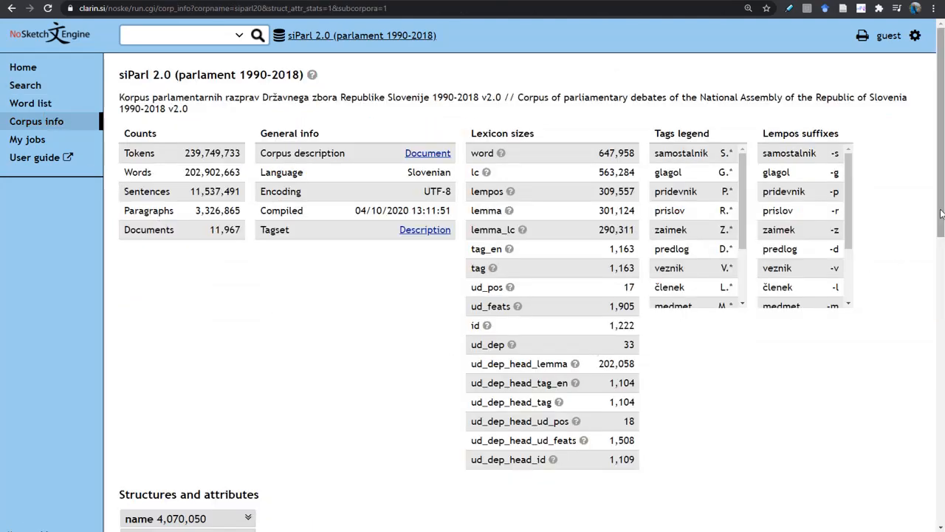
pyautogui.scroll(-4, 942, 214)
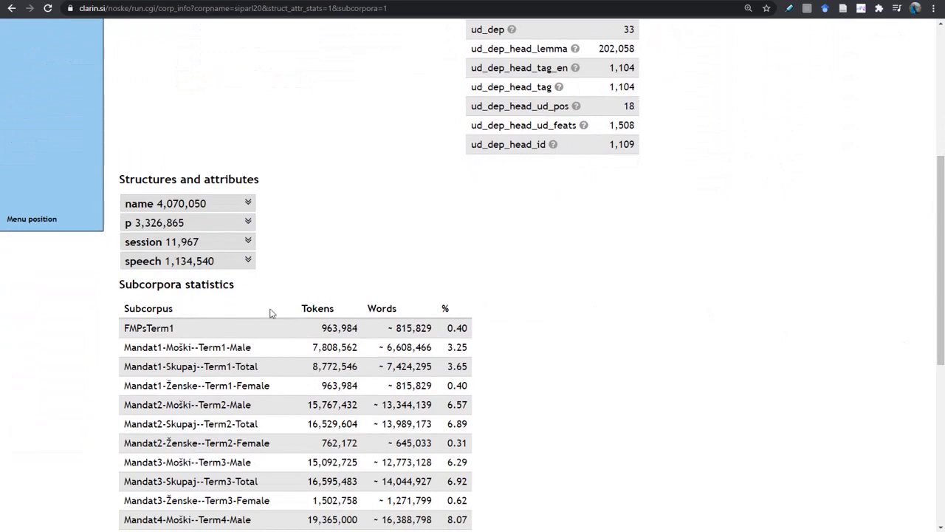
pyautogui.moveTo(206, 331); pyautogui.dragTo(126, 330)
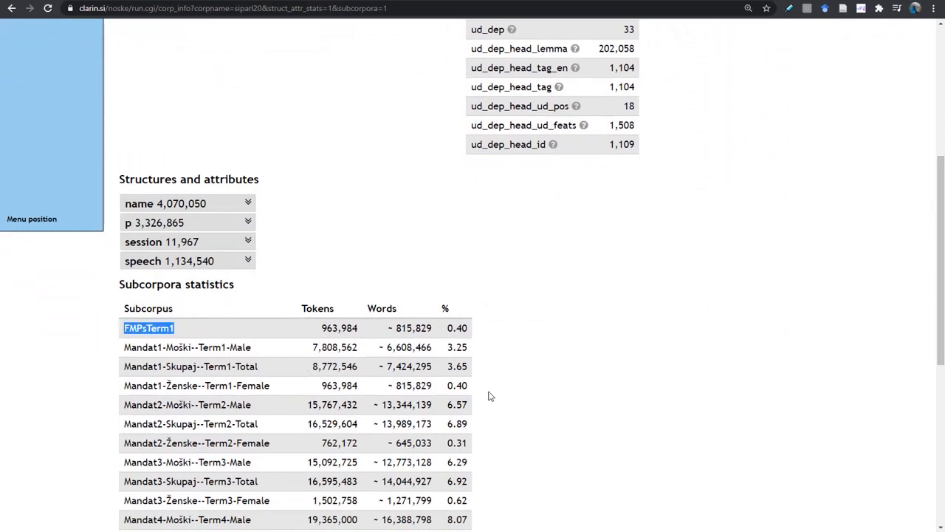
pyautogui.moveTo(941, 323); pyautogui.dragTo(941, 194)
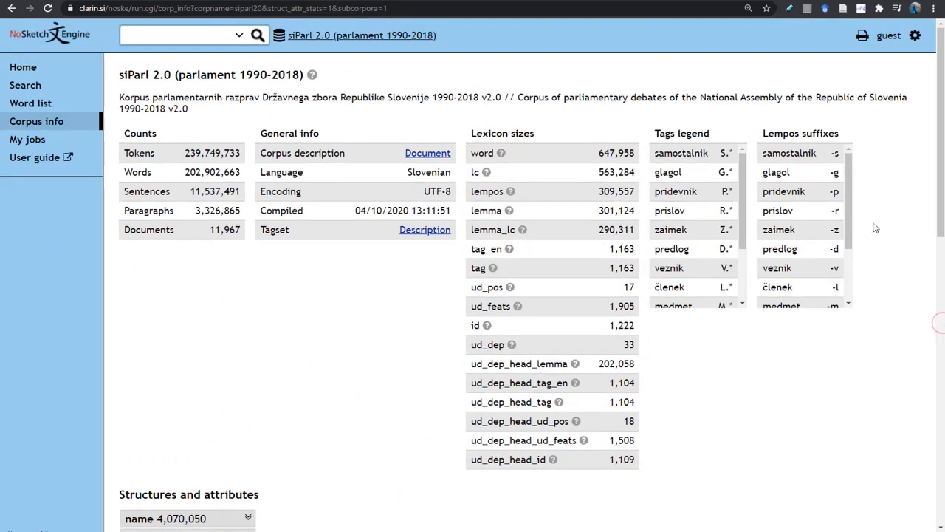
# Open the subcorpus information for siParl 2.0 from the concordance search form.
pyautogui.click(25, 85)
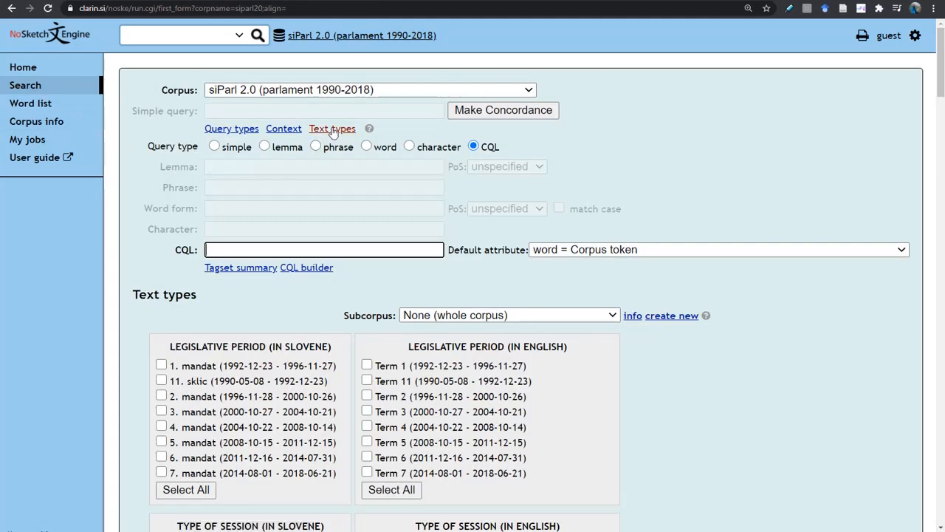
pyautogui.click(632, 317)
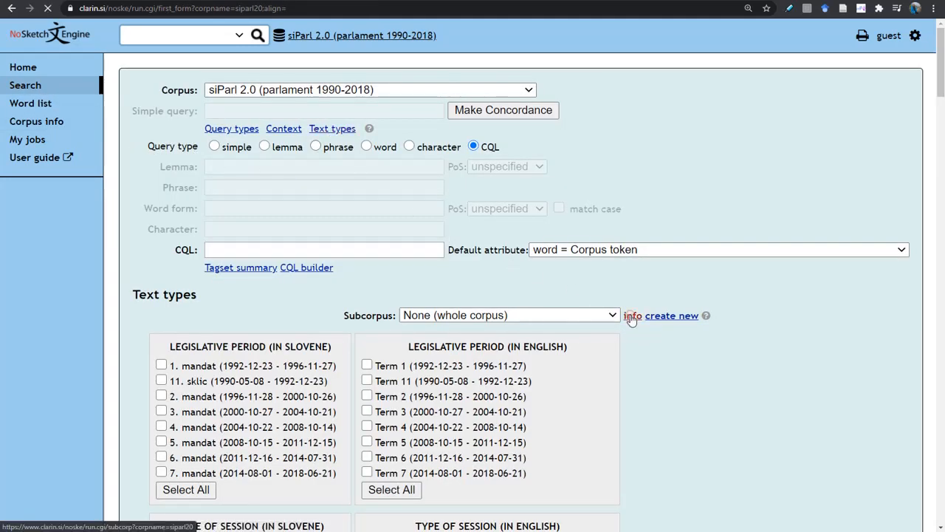